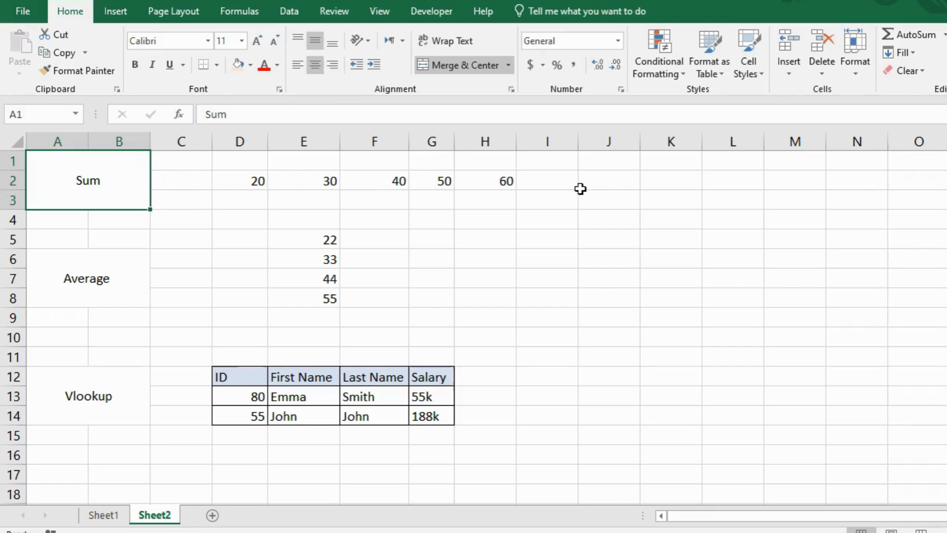
Enter the formula =SUM(D2:H2) in cell J2 to total the numbers in row 2.
{"action": "left_click", "coordinate": [607, 183]}
{"action": "type", "text": "=su"}
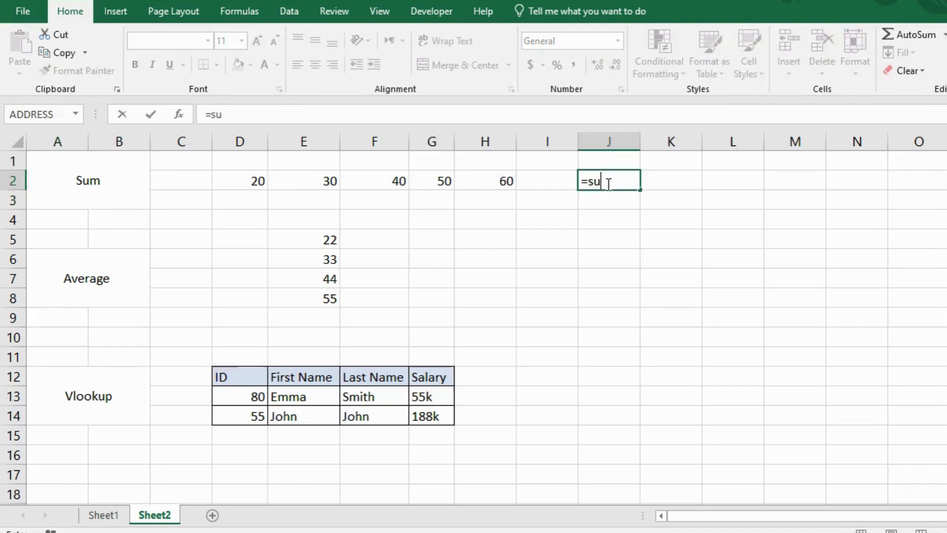
{"action": "type", "text": "m("}
{"action": "left_click_drag", "start_coordinate": [252, 180], "coordinate": [488, 179]}
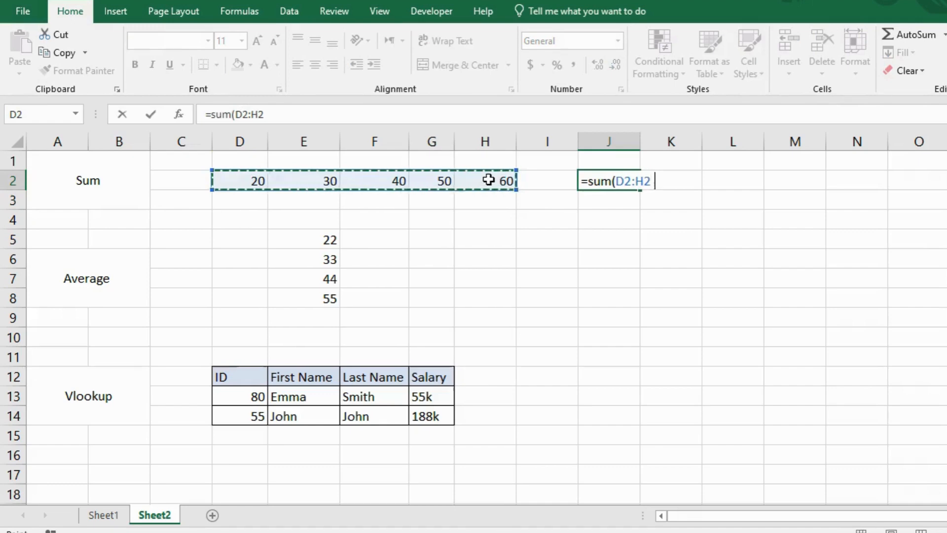
{"action": "key", "text": "Return"}
Clear the SUM formula from cell J2.
{"action": "left_click", "coordinate": [619, 182]}
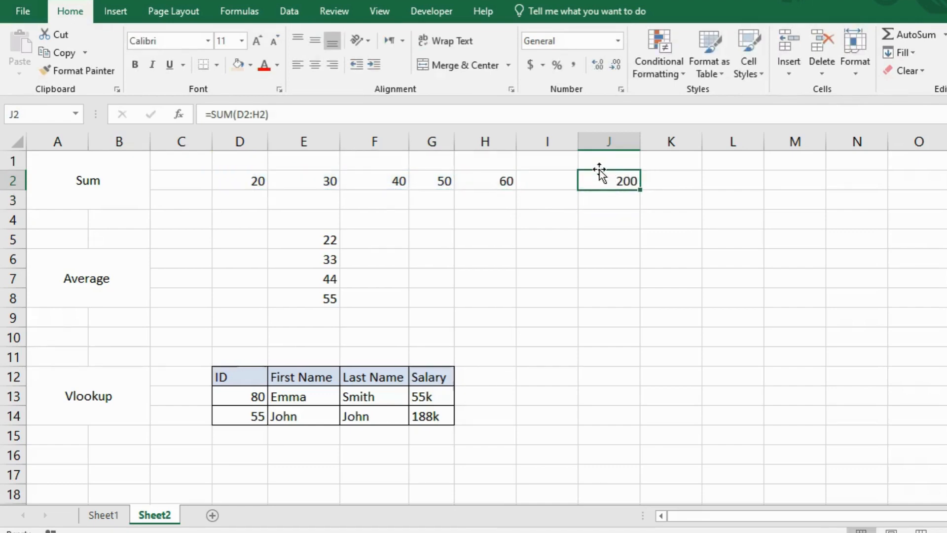
{"action": "key", "text": "BackSpace"}
{"action": "key", "text": "Return"}
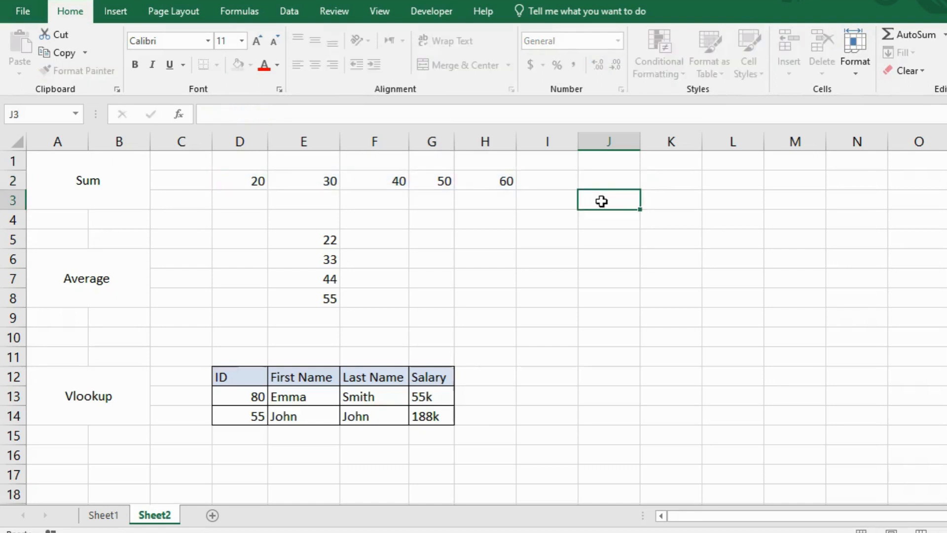
Total the row 2 numbers in cell J2 using the Sum function of AutoSum.
{"action": "left_click", "coordinate": [595, 183]}
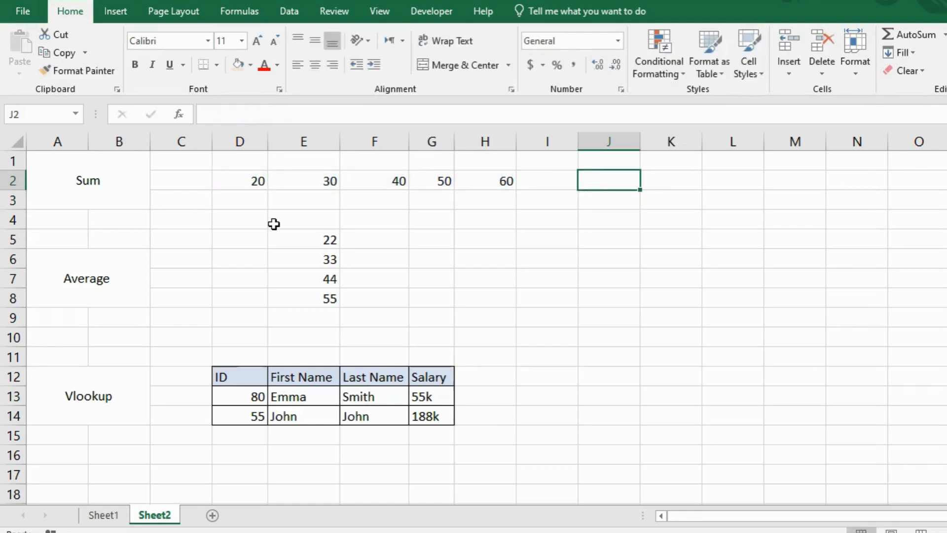
{"action": "left_click", "coordinate": [236, 12]}
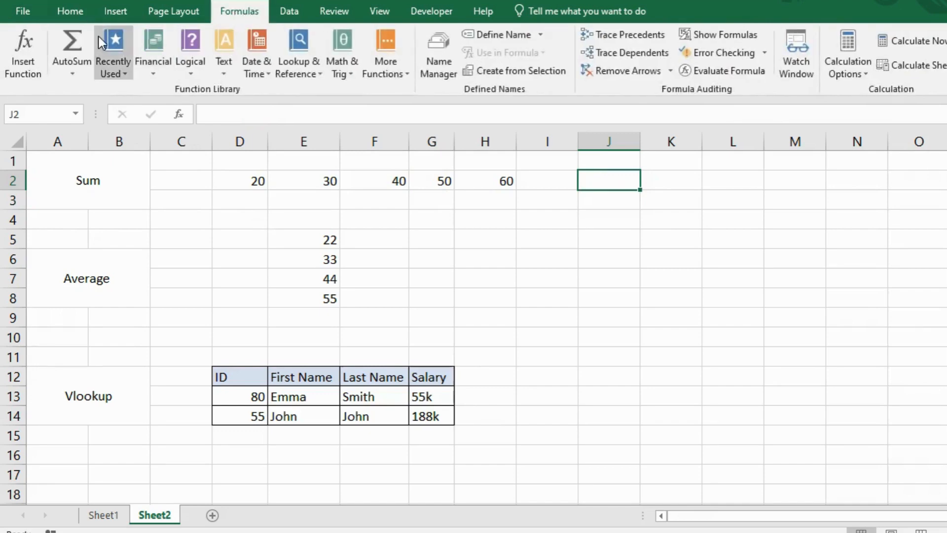
{"action": "left_click", "coordinate": [73, 63]}
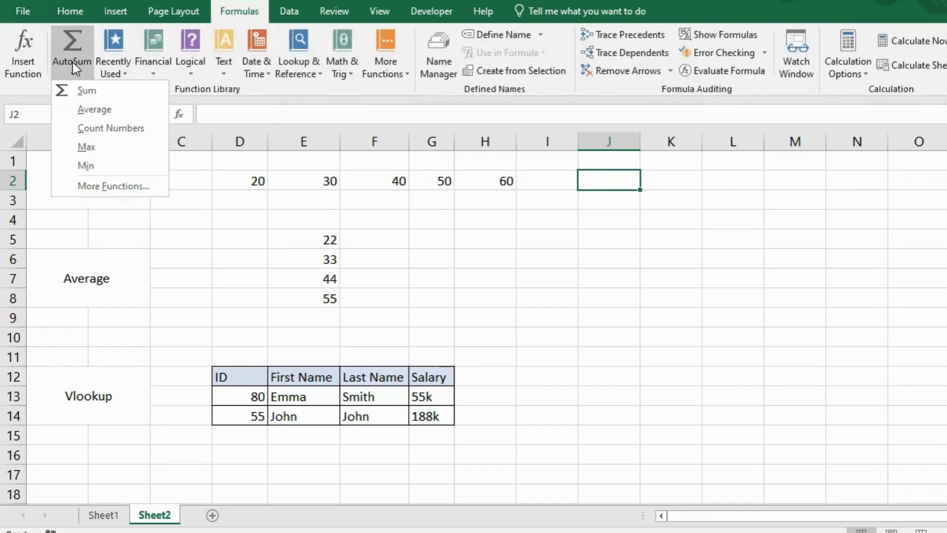
{"action": "left_click", "coordinate": [99, 93]}
{"action": "key", "text": "Return"}
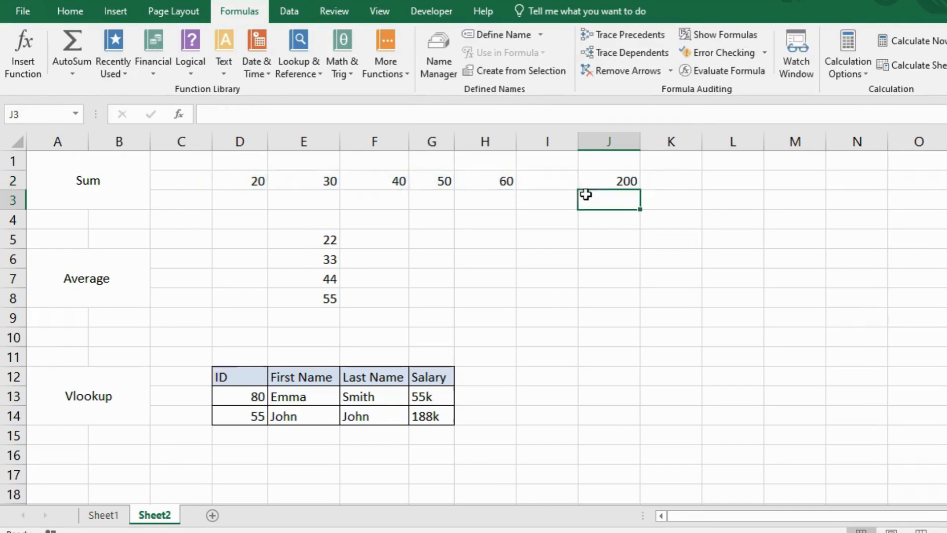
Enter the formula =AVERAGE(E5:E8) in cell E9 below the column of numbers.
{"action": "left_click", "coordinate": [74, 279]}
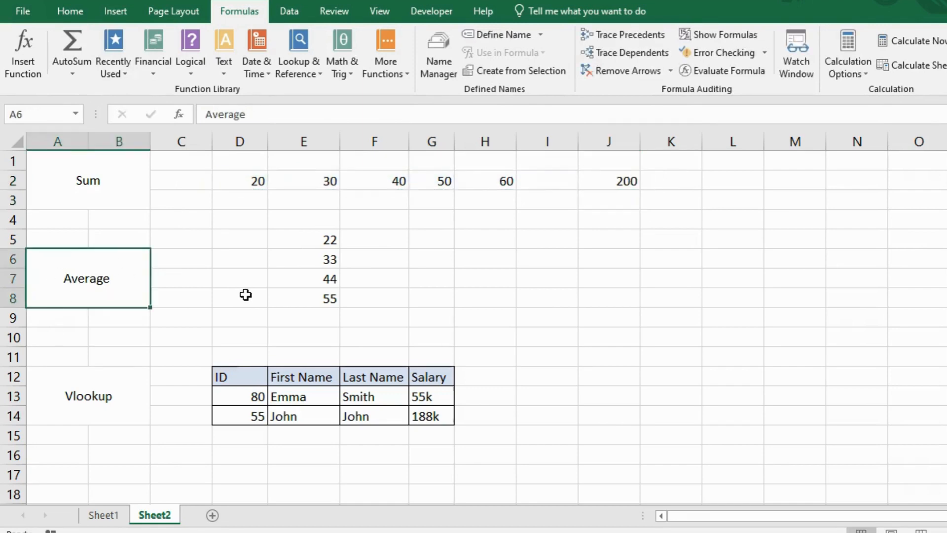
{"action": "left_click", "coordinate": [310, 320]}
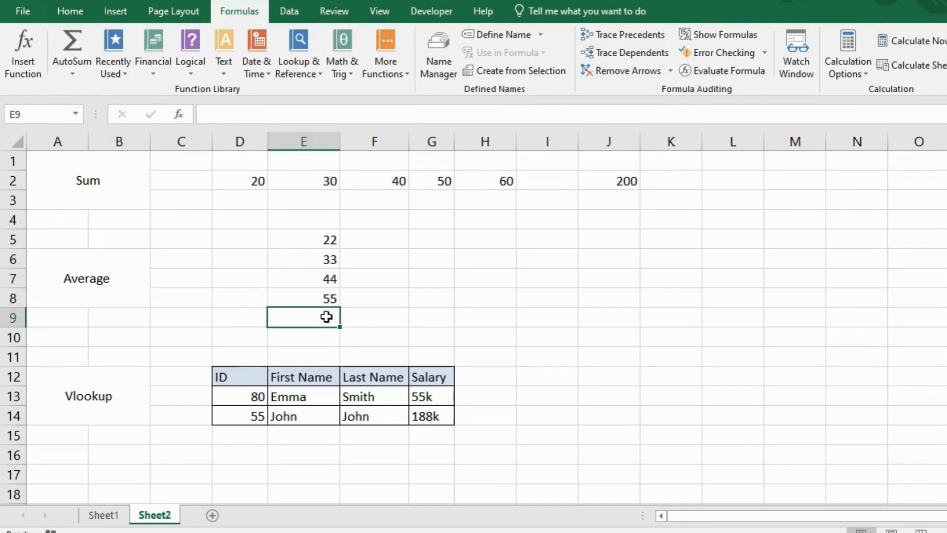
{"action": "type", "text": "=average"}
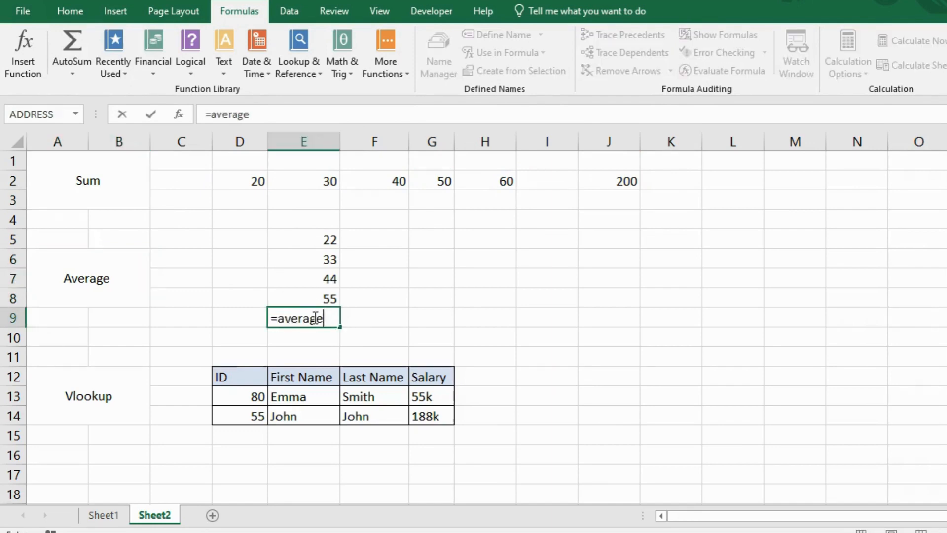
{"action": "type", "text": "("}
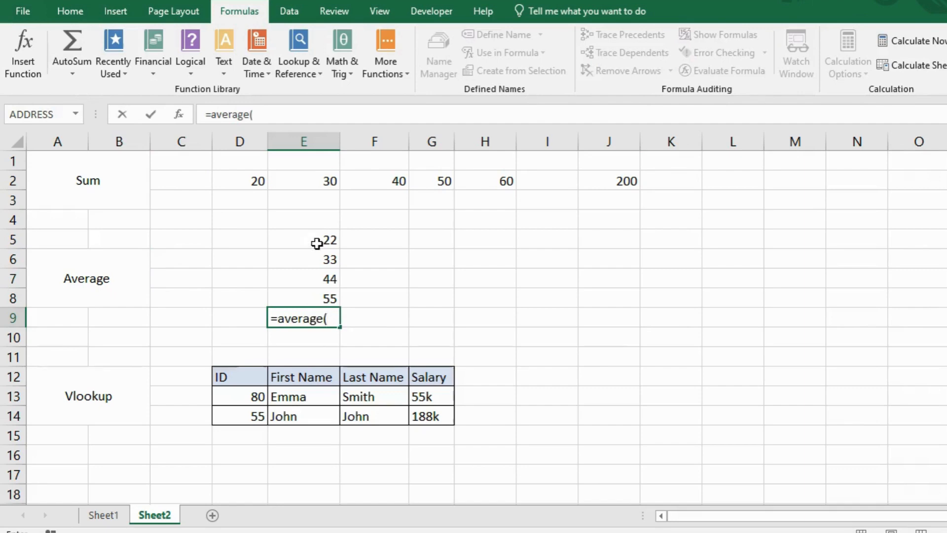
{"action": "left_click_drag", "start_coordinate": [317, 243], "coordinate": [306, 303]}
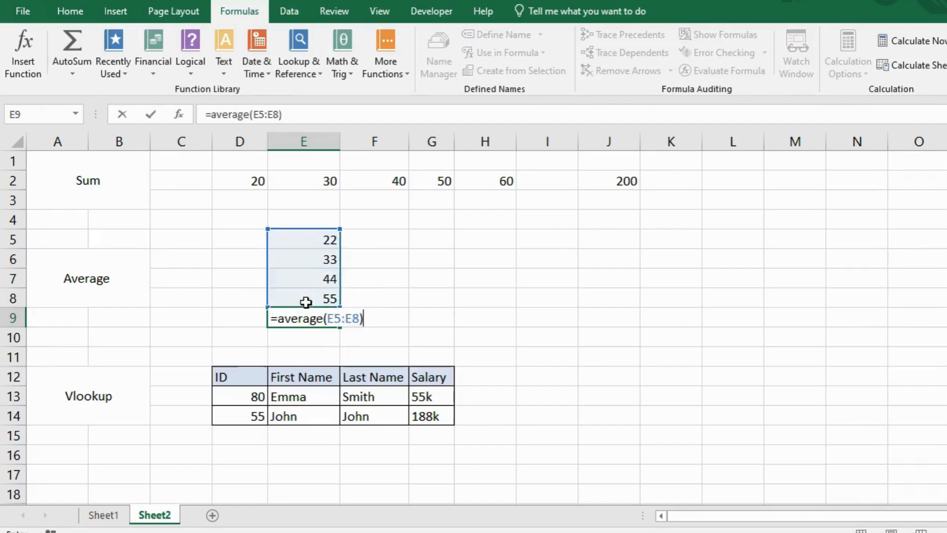
{"action": "key", "text": "Return"}
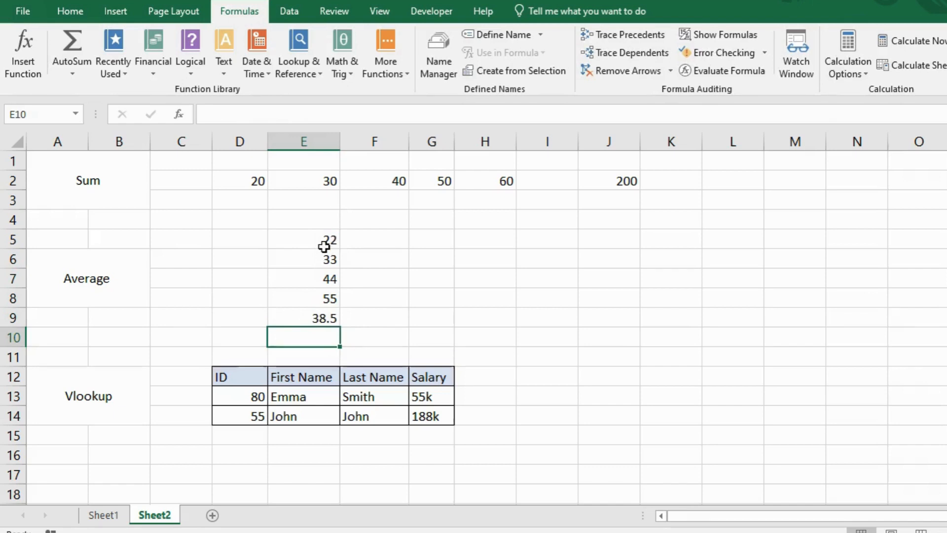
Inspect the AVERAGE formula in cell E9 and the range it refers to.
{"action": "left_click", "coordinate": [309, 318]}
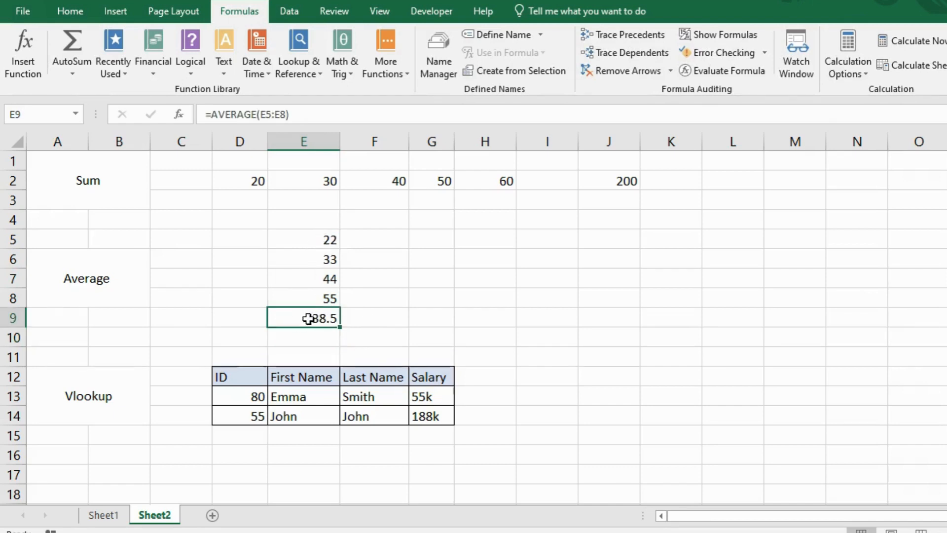
{"action": "double_click", "coordinate": [310, 318]}
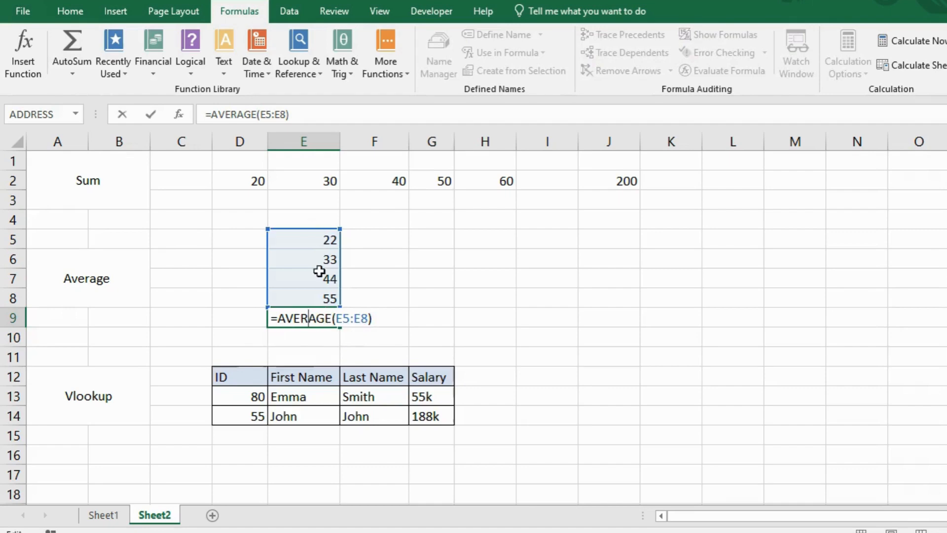
{"action": "key", "text": "Return"}
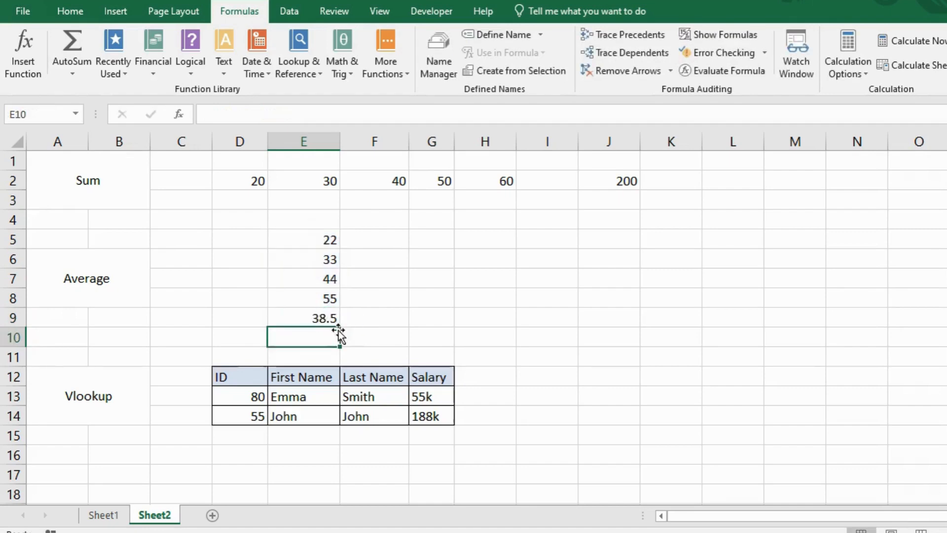
Apply a light orange fill to the average result in cell E9.
{"action": "left_click", "coordinate": [303, 321]}
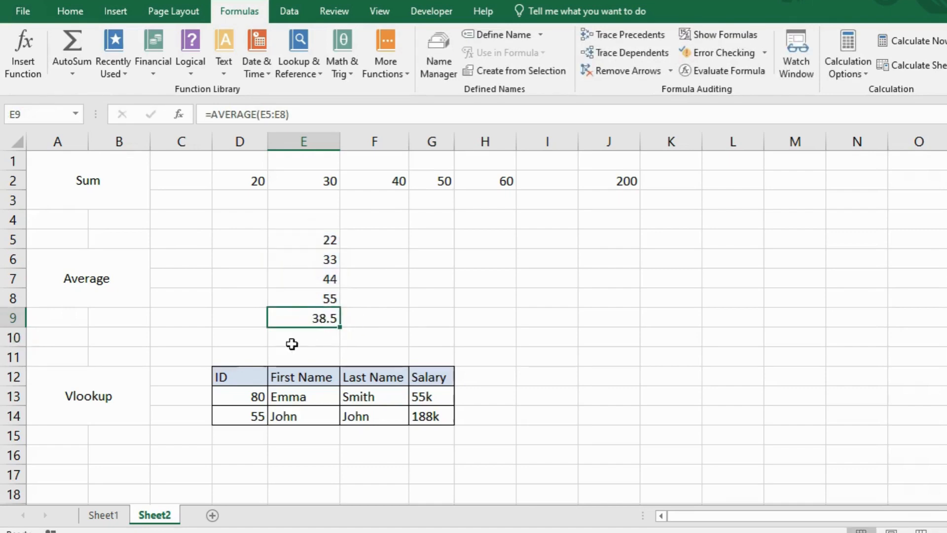
{"action": "left_click", "coordinate": [70, 18]}
{"action": "left_click", "coordinate": [244, 71]}
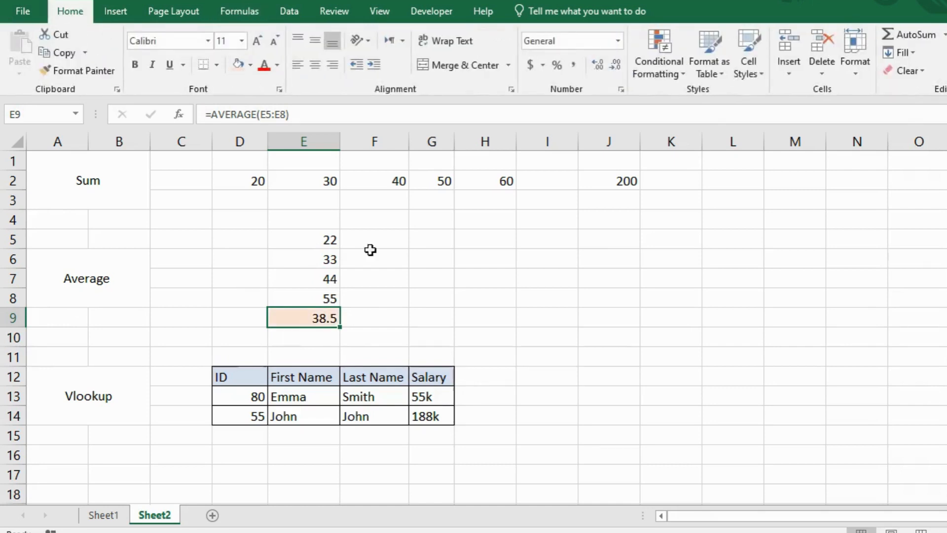
{"action": "left_click", "coordinate": [459, 291]}
{"action": "right_click", "coordinate": [460, 291]}
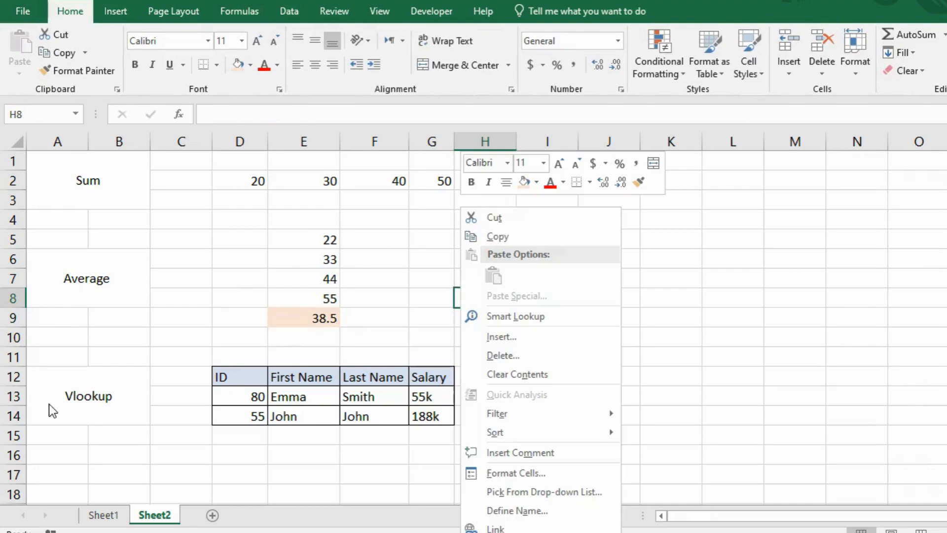
{"action": "key", "text": "Escape"}
{"action": "left_click", "coordinate": [49, 402]}
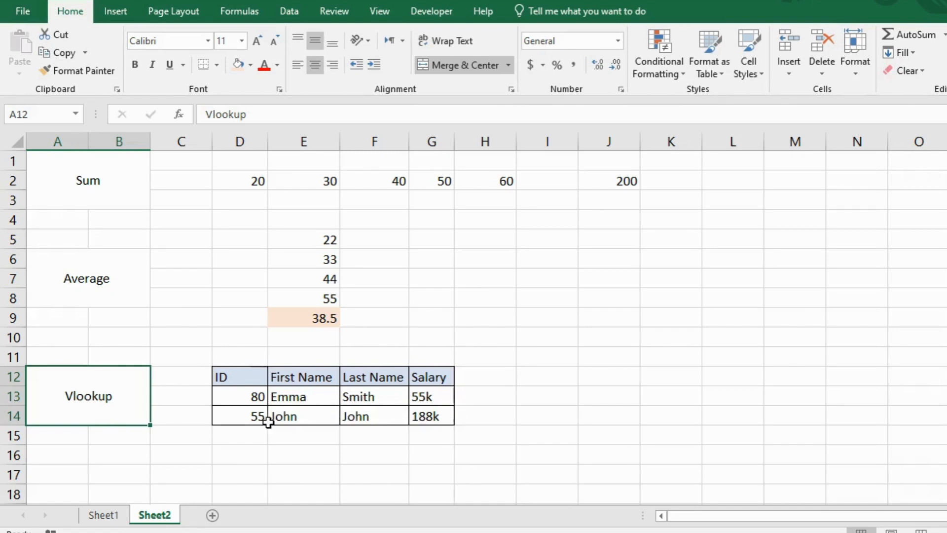
{"action": "left_click", "coordinate": [258, 397]}
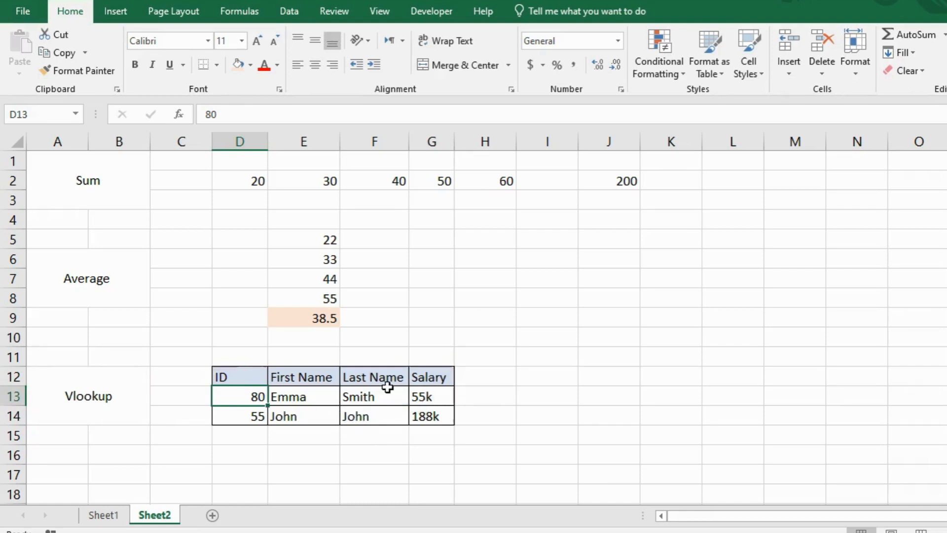
Enter =VLOOKUP(D13,D12:G14,2,FALSE) in cell I13 to look up the first name for the ID in D13.
{"action": "left_click", "coordinate": [564, 397]}
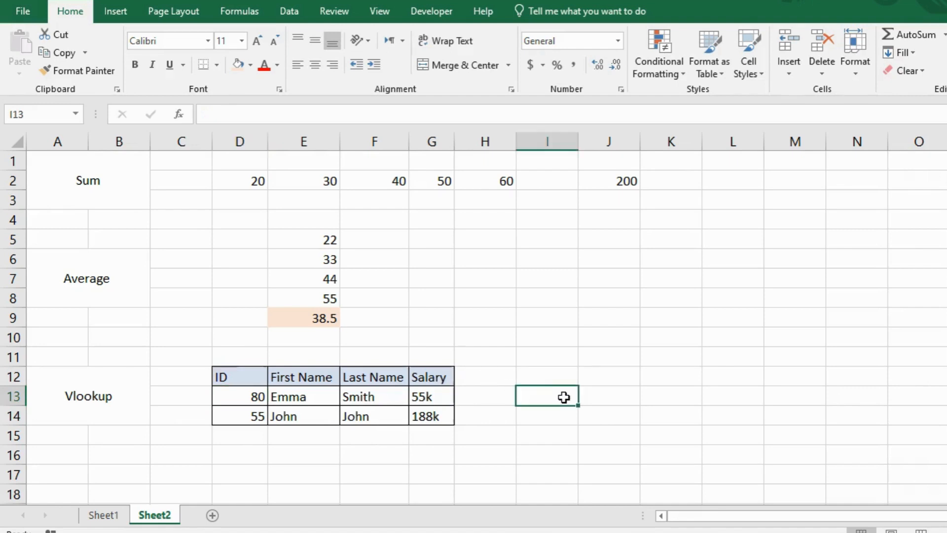
{"action": "type", "text": "=vloo"}
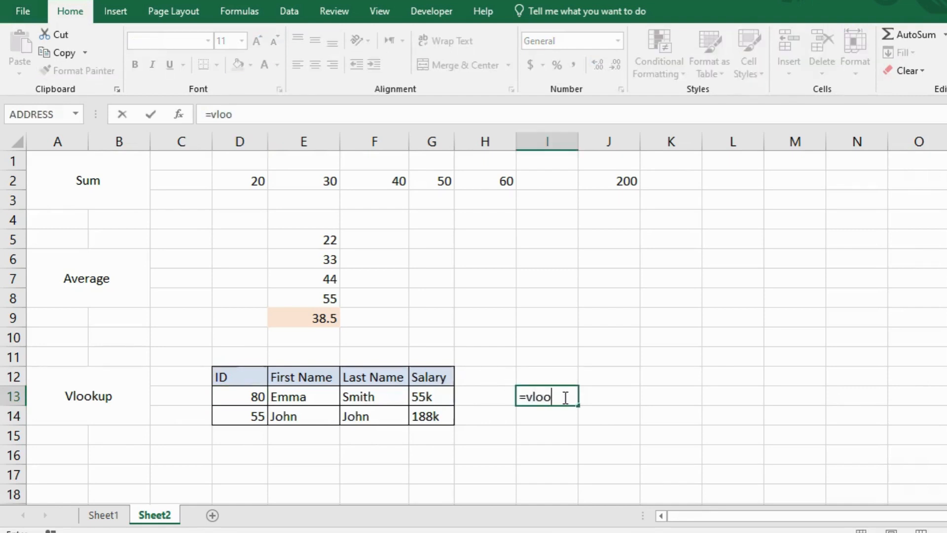
{"action": "type", "text": "kup("}
{"action": "left_click", "coordinate": [243, 395]}
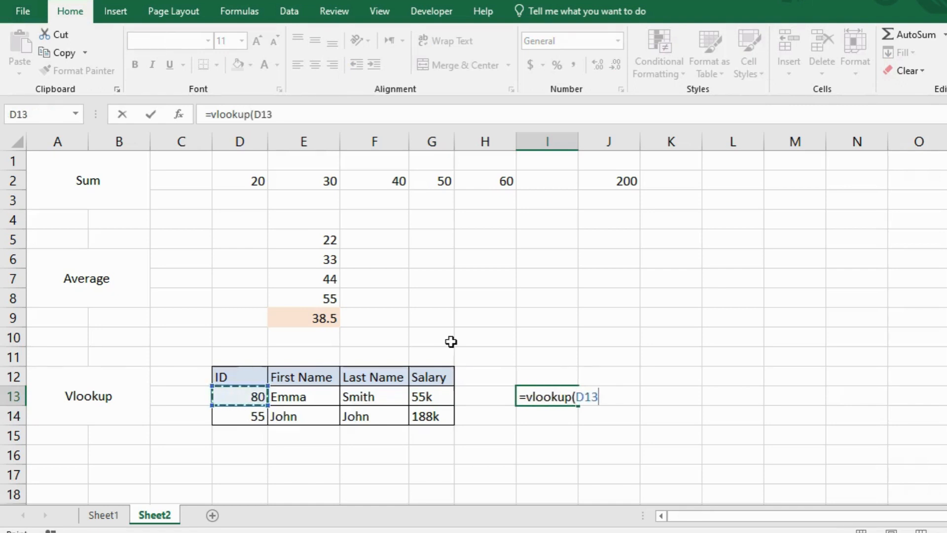
{"action": "type", "text": ","}
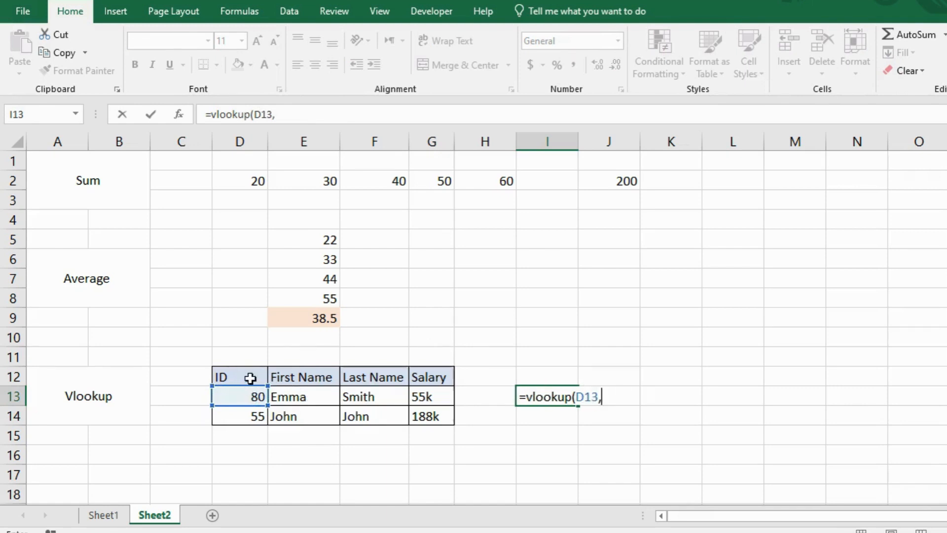
{"action": "left_click_drag", "start_coordinate": [248, 377], "coordinate": [434, 417]}
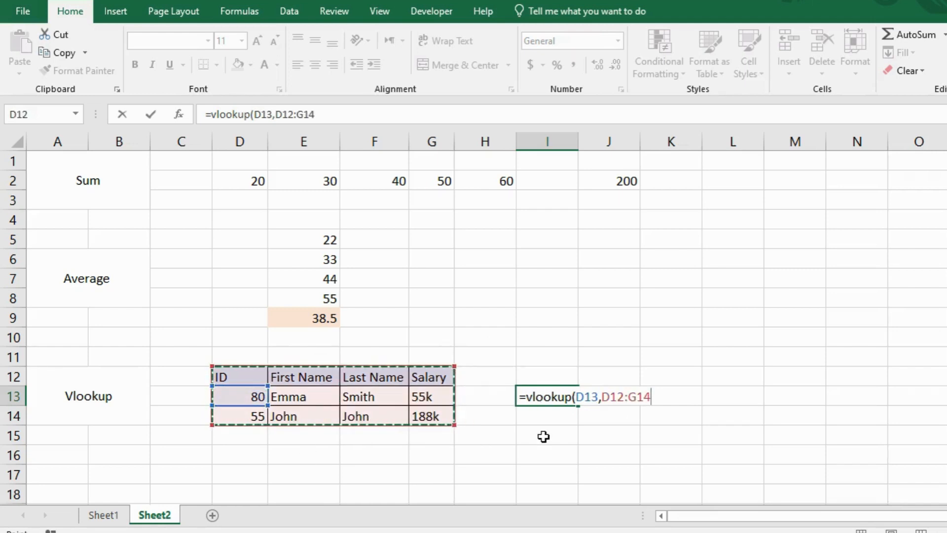
{"action": "type", "text": ","}
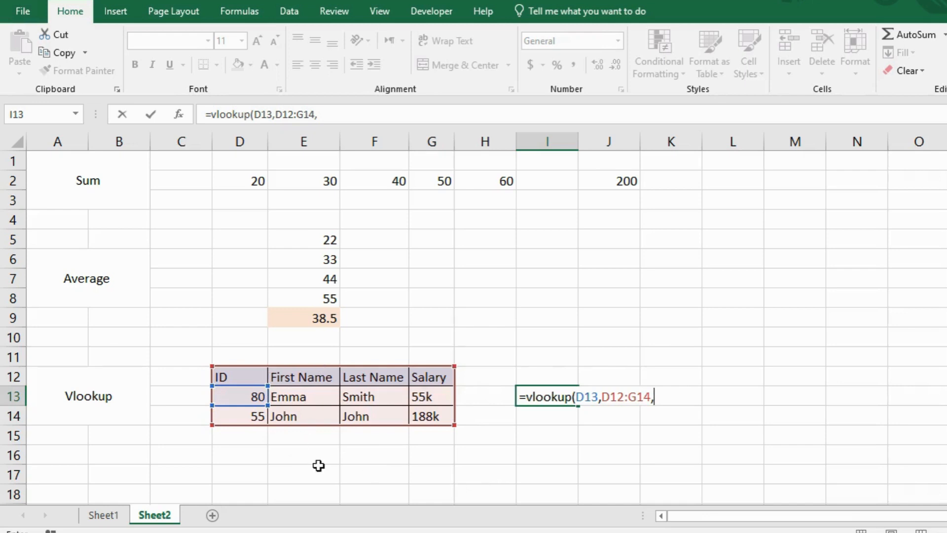
{"action": "type", "text": "2"}
{"action": "type", "text": ",false"}
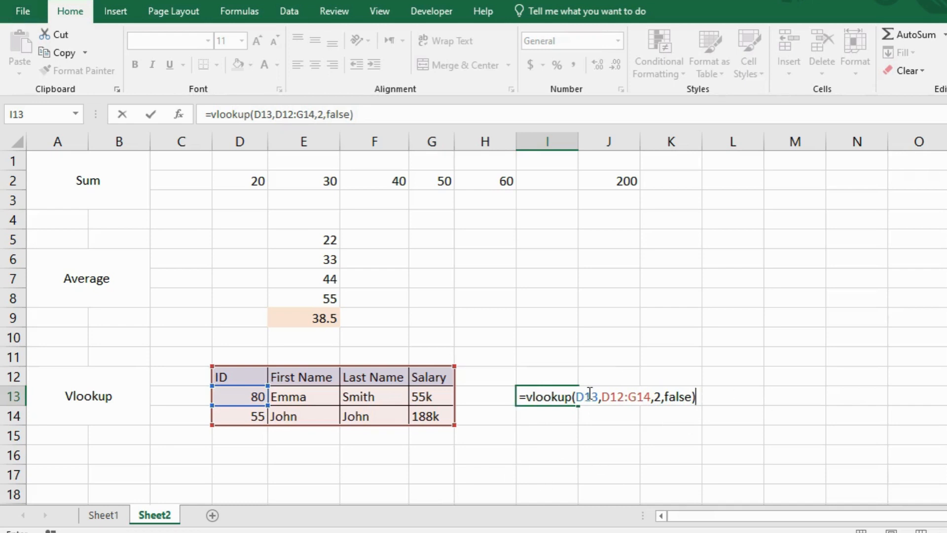
{"action": "key", "text": "Return"}
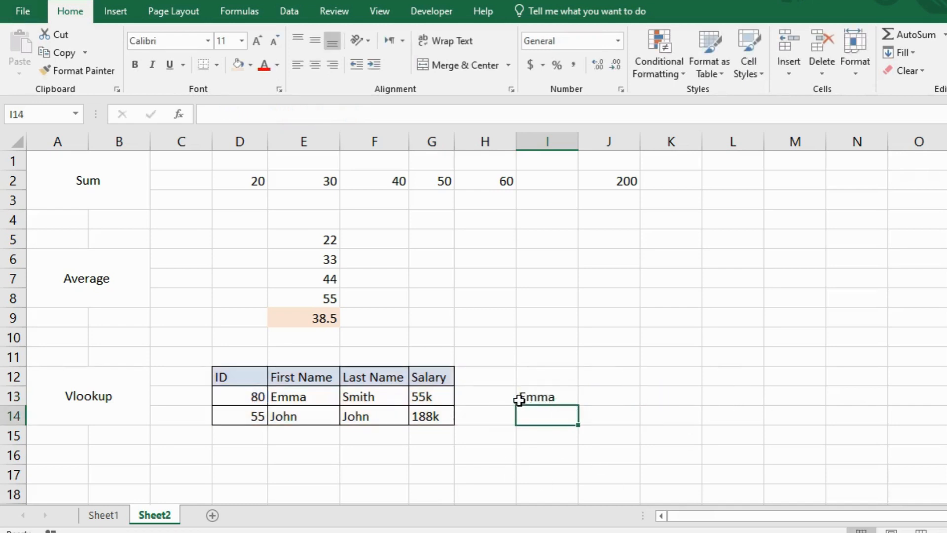
{"action": "left_click", "coordinate": [562, 394]}
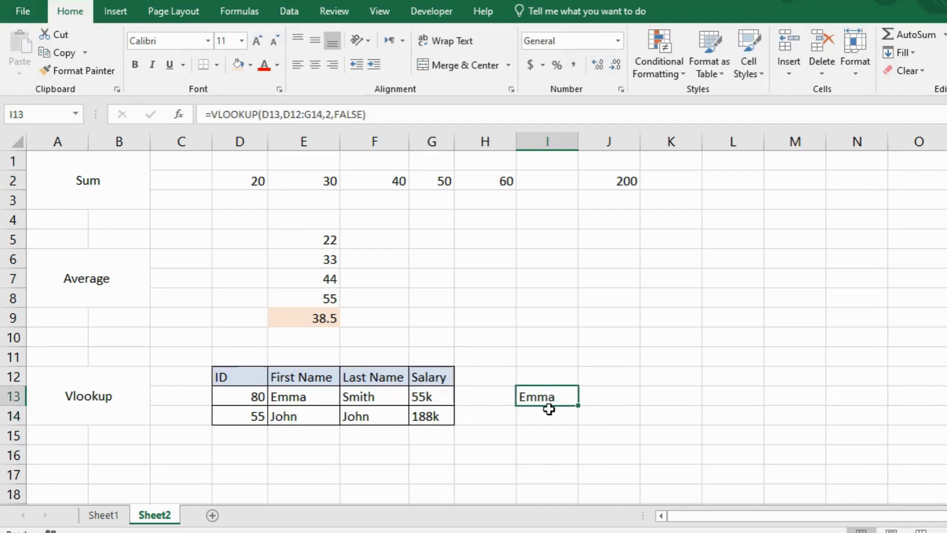